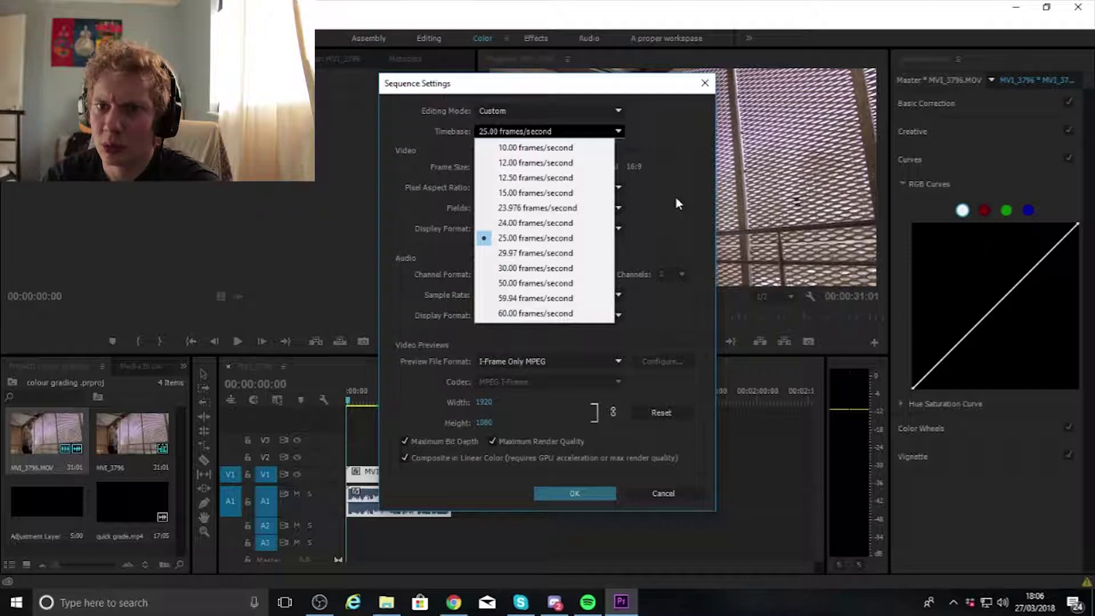
# Keep the sequence timebase at 25.00 frames/second and clear the vertical frame size
pyautogui.click(553, 127)
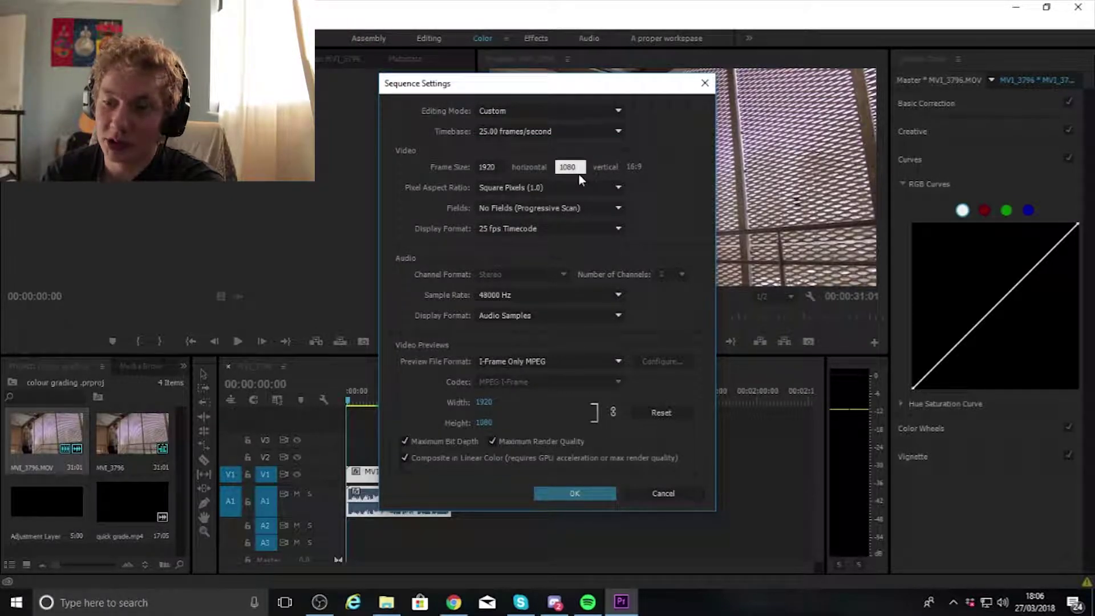
pyautogui.press('BackSpace')
pyautogui.press('BackSpace')
pyautogui.press('BackSpace')
pyautogui.press('BackSpace')
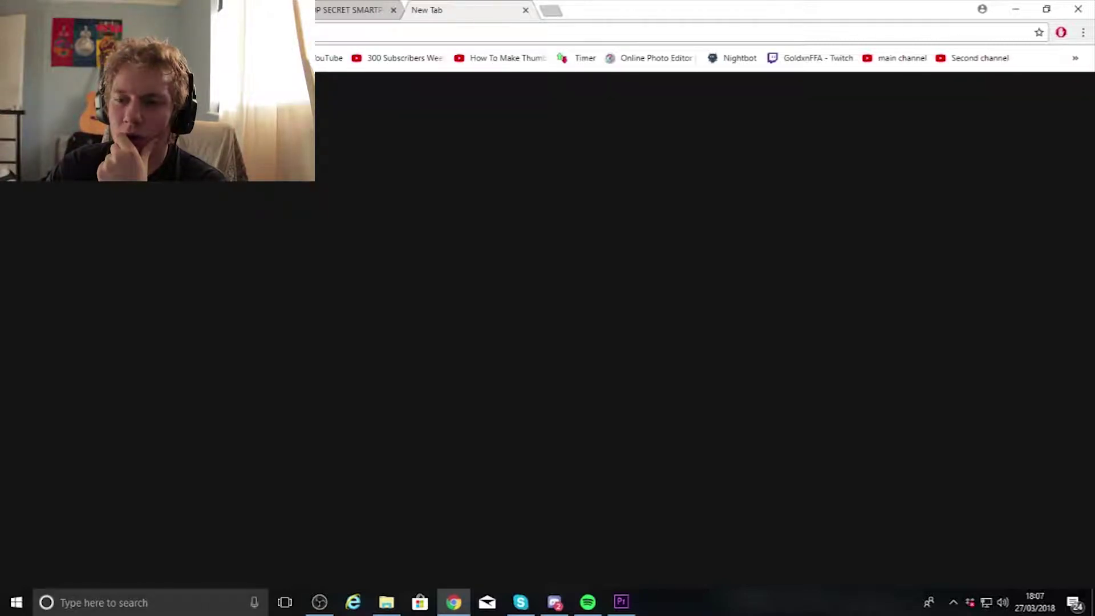
# Search for a calculator in Chrome and compute 1920 ÷ 2.39
pyautogui.press('Return')
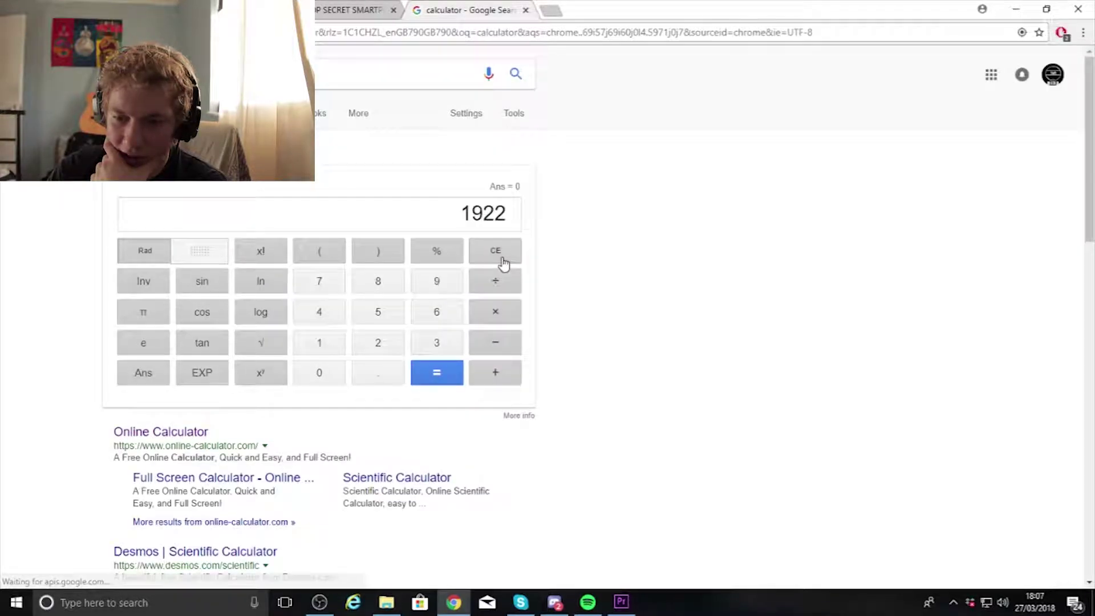
pyautogui.click(500, 260)
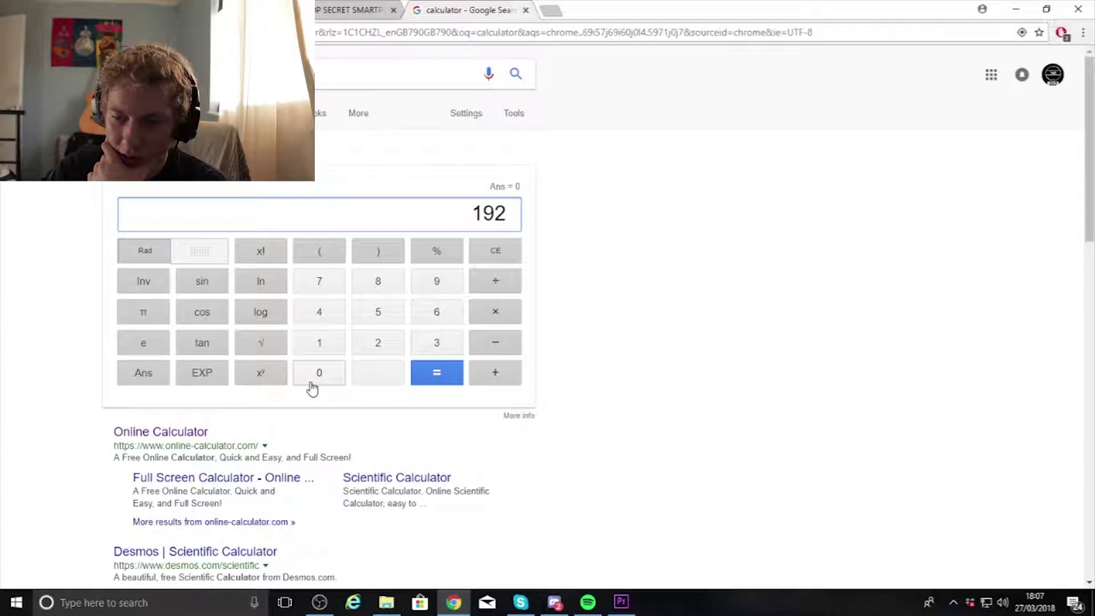
pyautogui.write('0/2.39')
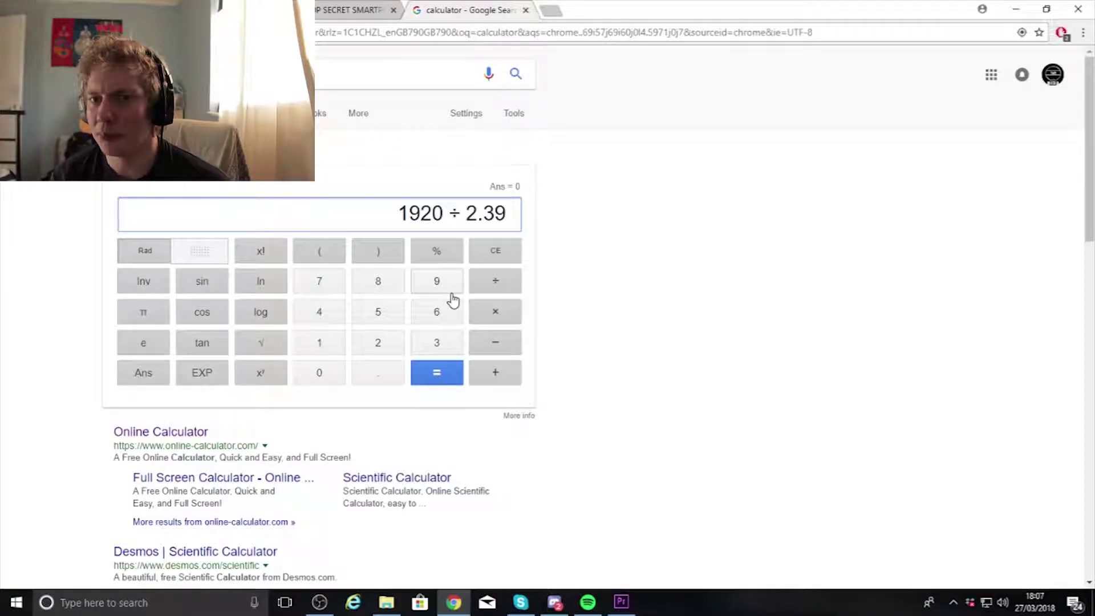
pyautogui.press('Return')
# Switch back to Premiere Pro and set the sequence's vertical frame size to 803
pyautogui.moveTo(630, 599)
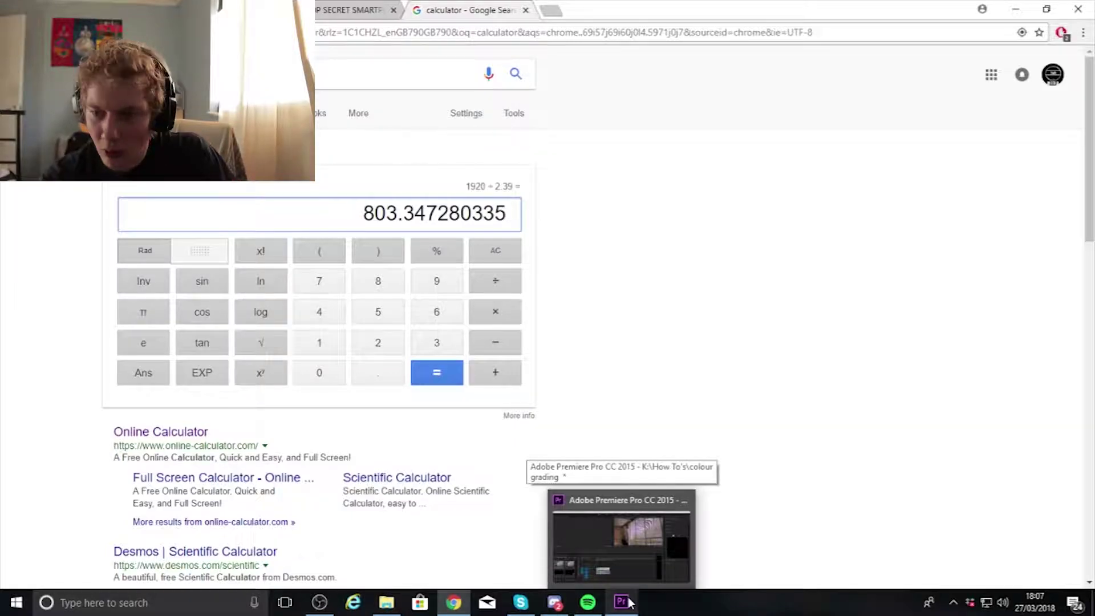
pyautogui.click(630, 603)
pyautogui.write('803')
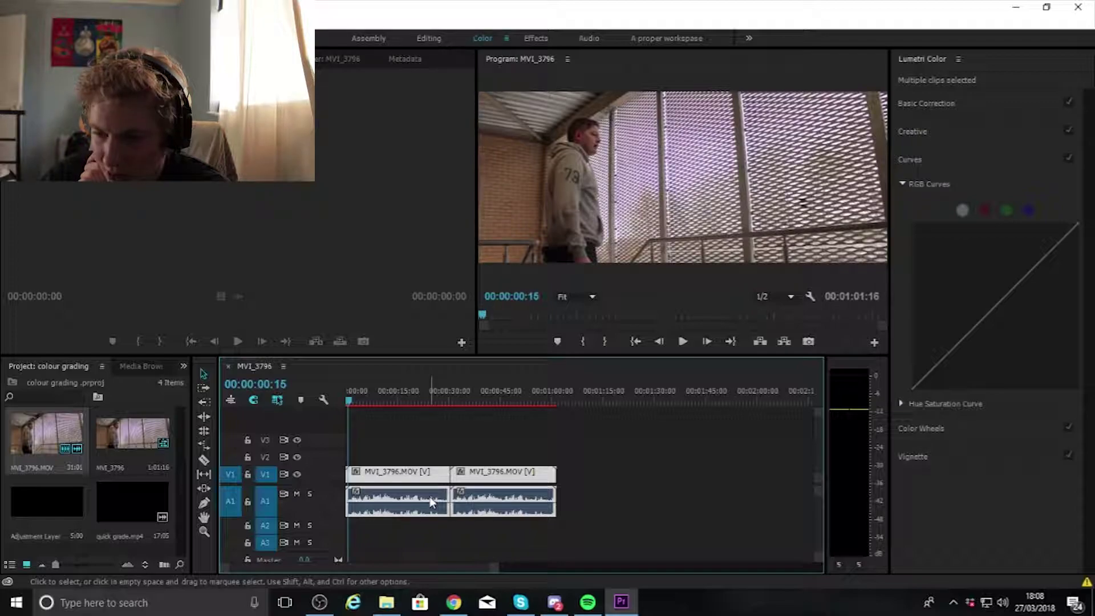
# Remove the audio from both MVI_3796.MOV clips and delete the second clip on V1
pyautogui.rightClick(429, 496)
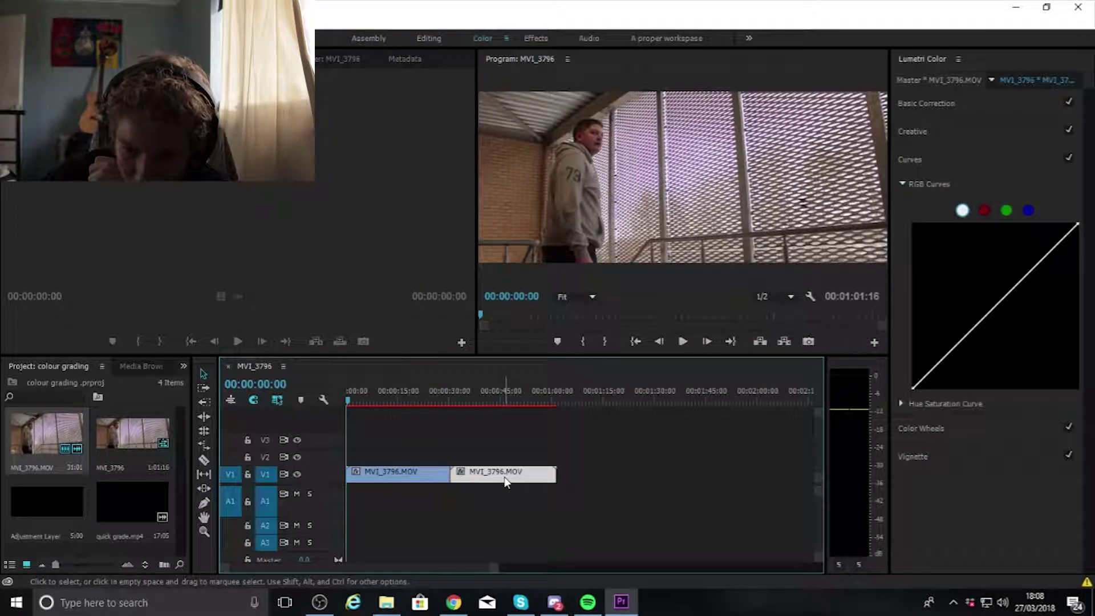
pyautogui.press('Delete')
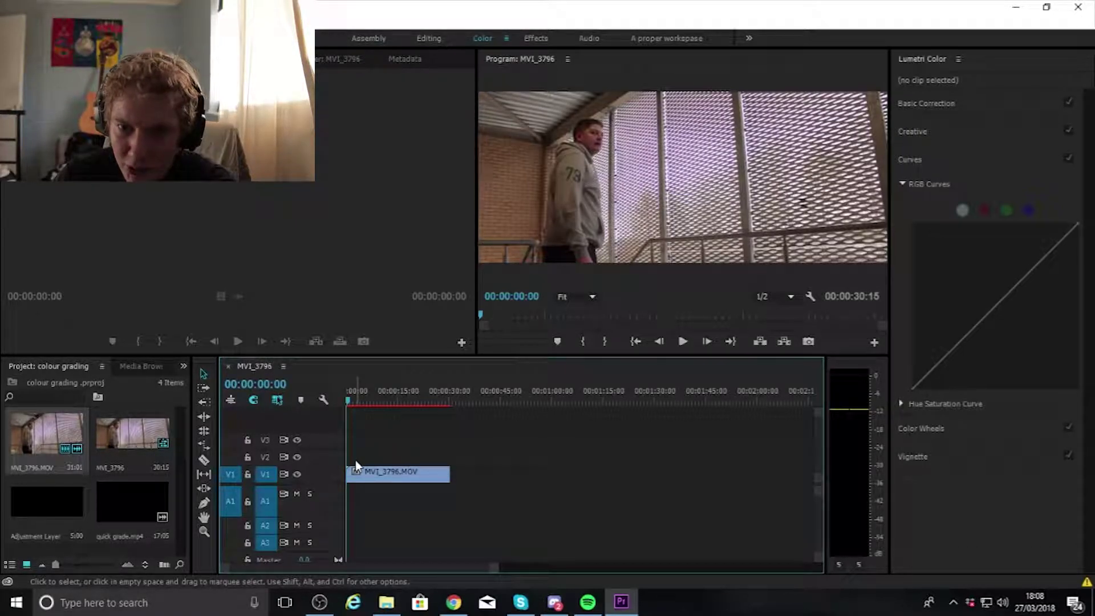
# Create an adjustment layer and place it on V2 above the MVI_3796.MOV clip, starting at the sequence's beginning
pyautogui.click(237, 565)
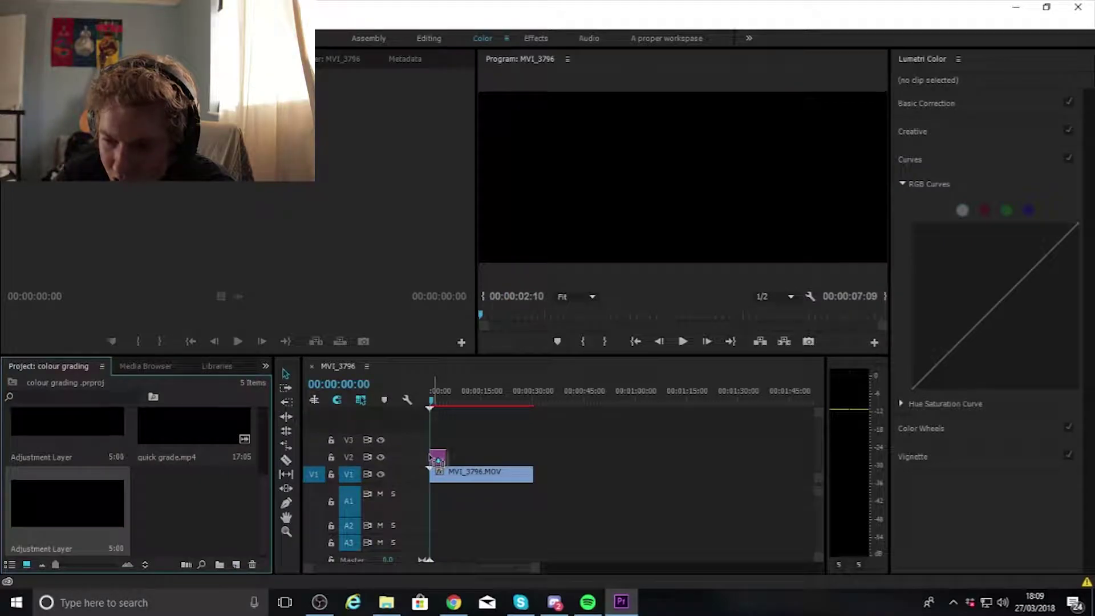
pyautogui.moveTo(431, 456); pyautogui.dragTo(434, 457)
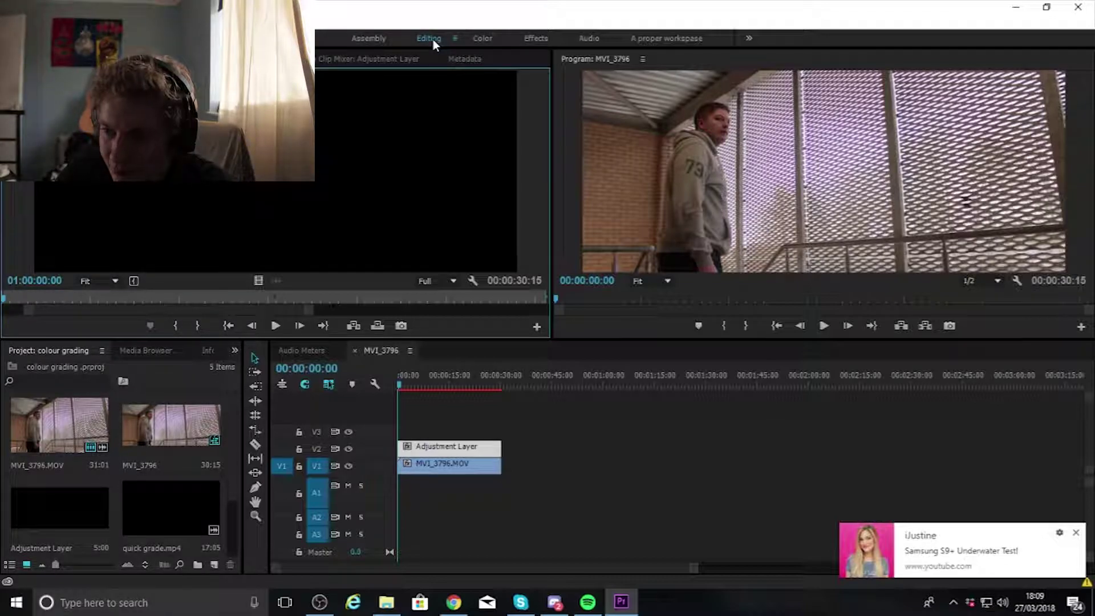
# Scrub the sequence back from 00:00:23:00 to about 00:00:10:15 to preview the footage
pyautogui.click(477, 388)
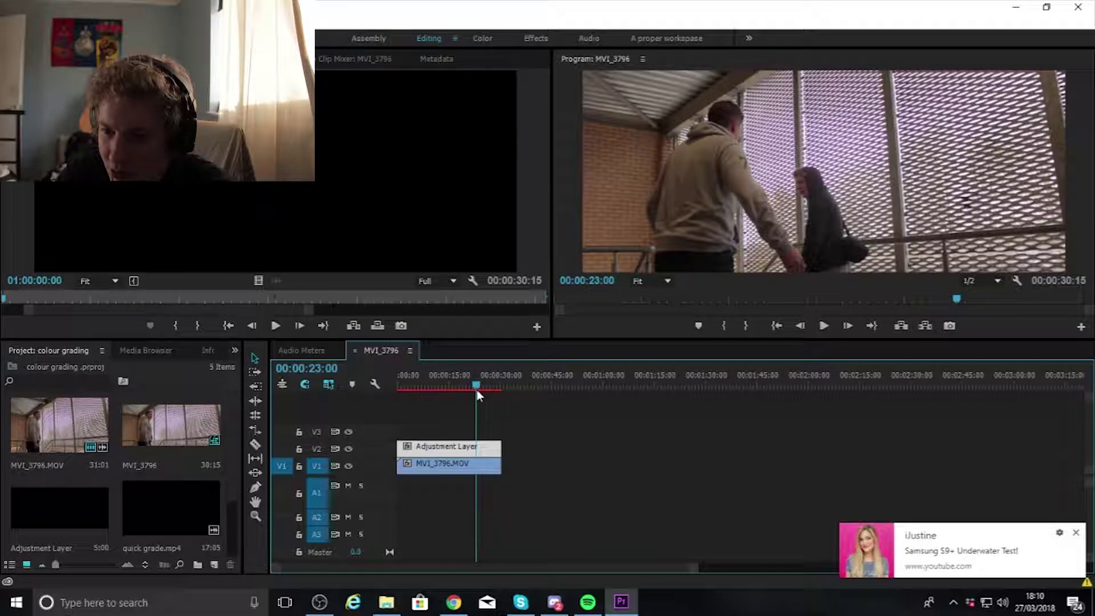
pyautogui.moveTo(477, 389); pyautogui.dragTo(434, 388)
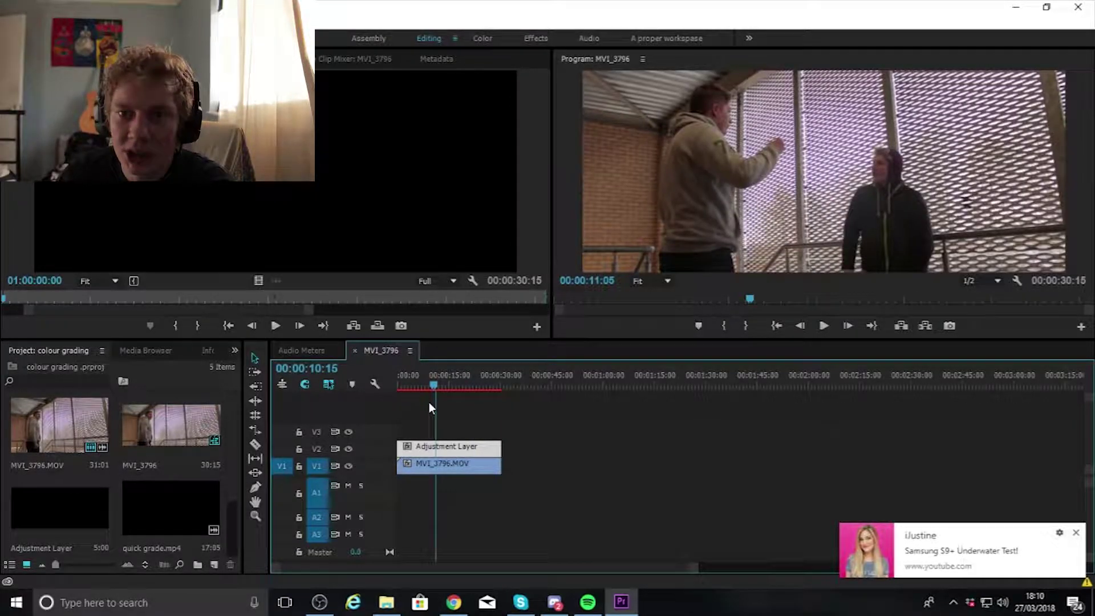
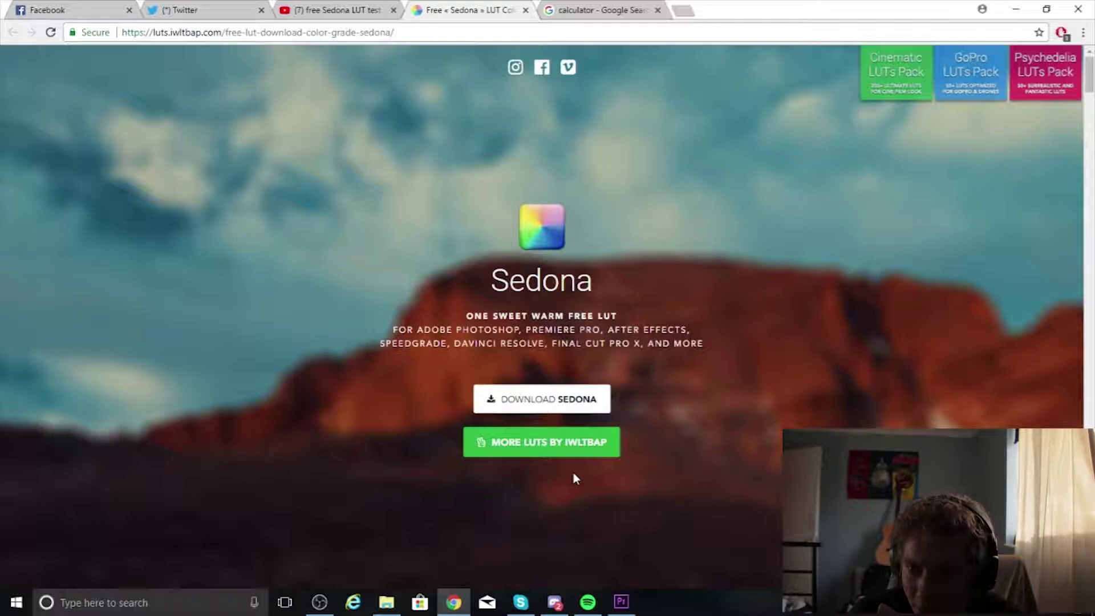
# View the free Sedona LUT test film page on YouTube and find the LUT download link in its description
pyautogui.click(315, 9)
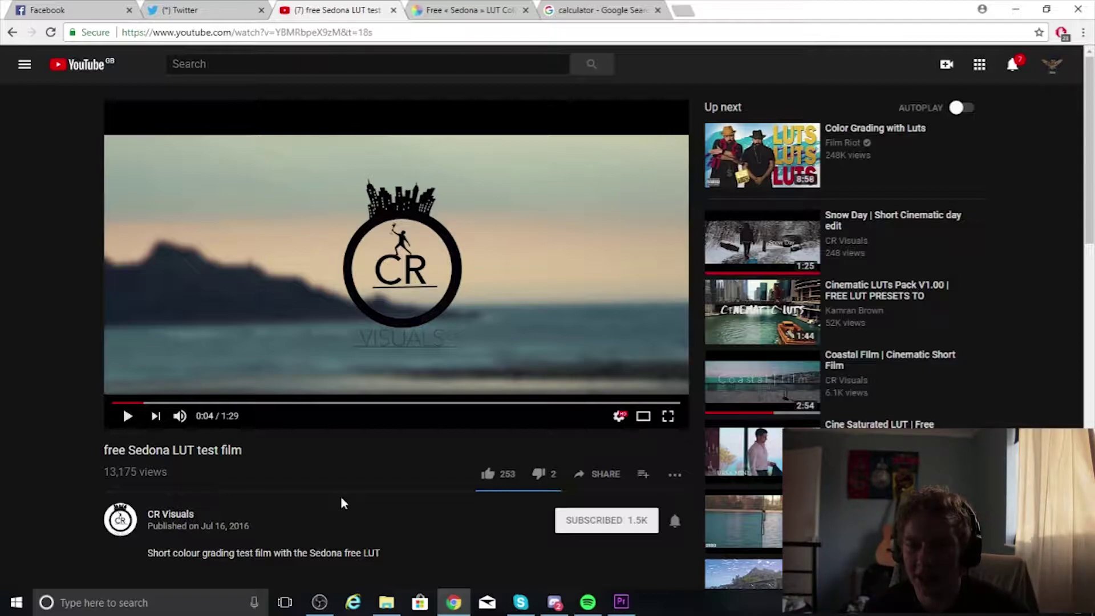
pyautogui.scroll(-3, 341, 499)
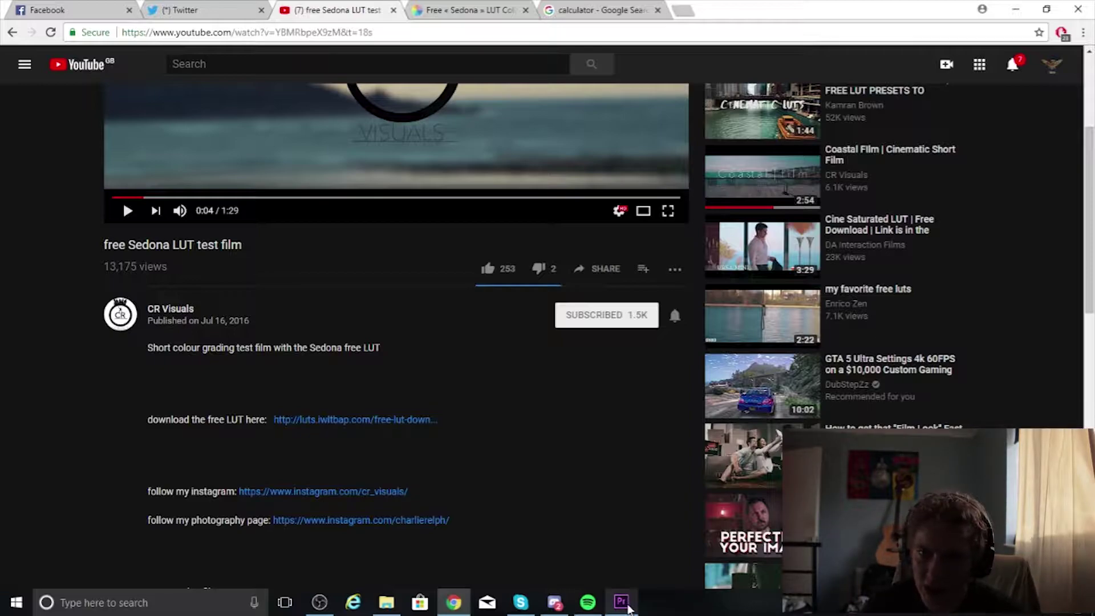
# Switch to Premiere Pro and load IWLTBAP Sedona - V-Log.cube as the adjustment layer's creative look
pyautogui.click(626, 605)
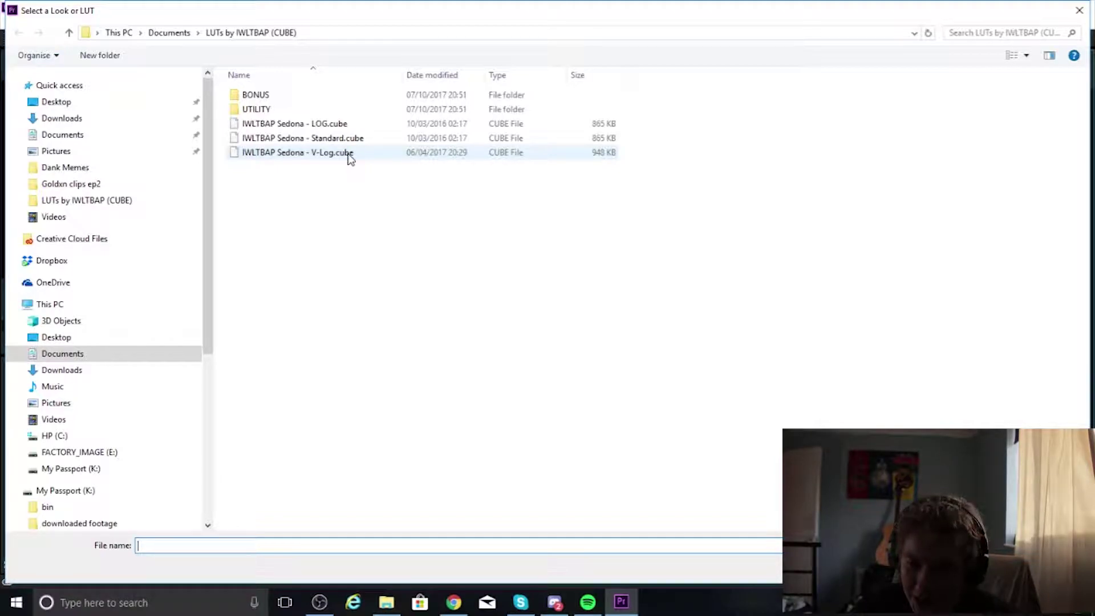
pyautogui.click(361, 151)
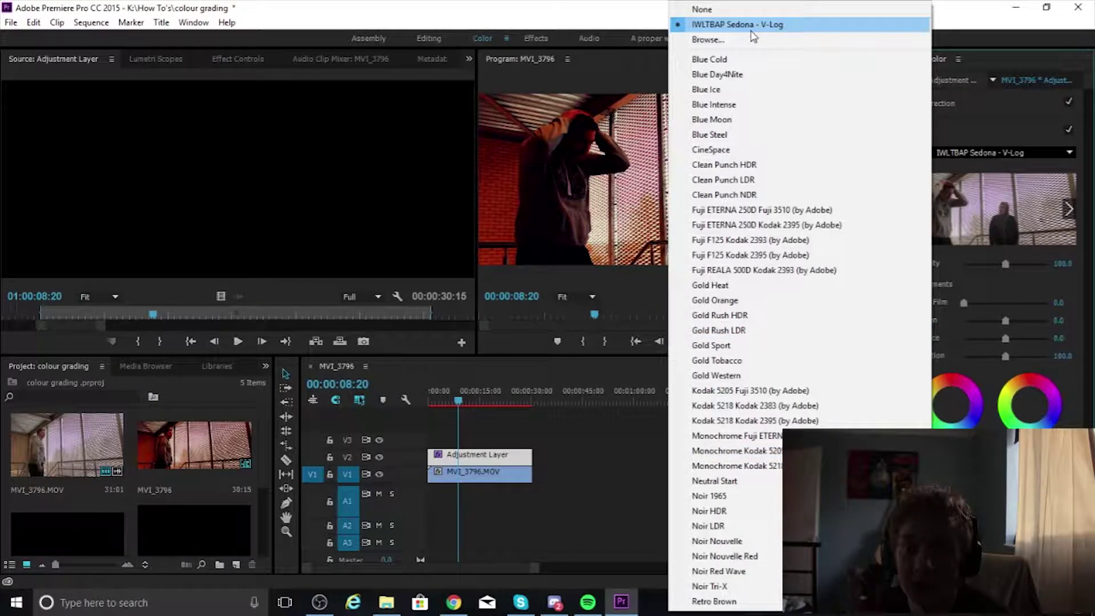
# Set the intensity of the Sedona look to 40
pyautogui.click(1069, 264)
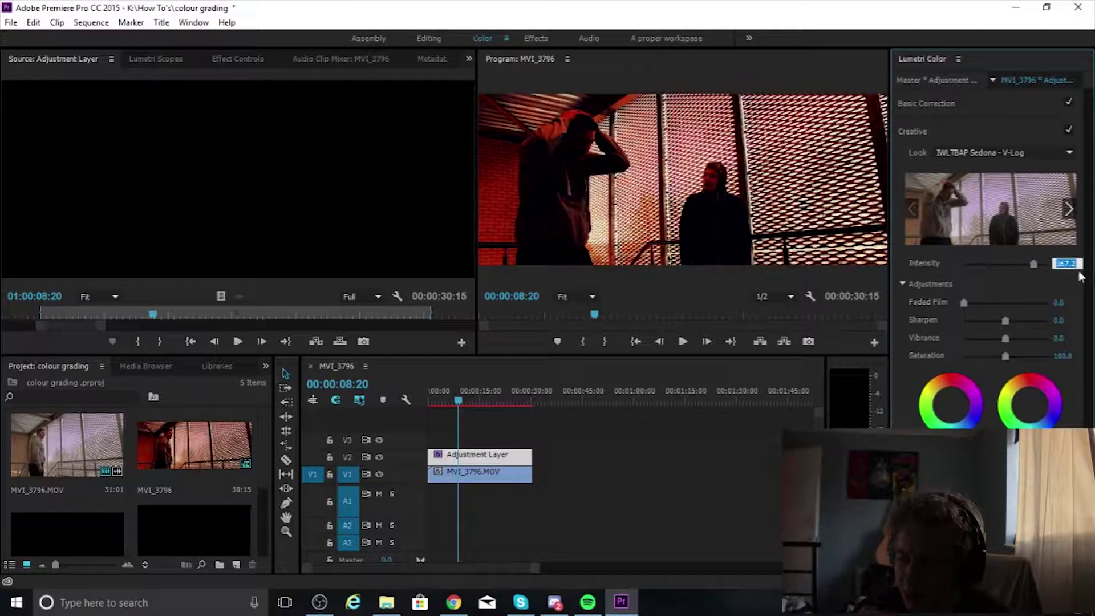
pyautogui.press('BackSpace')
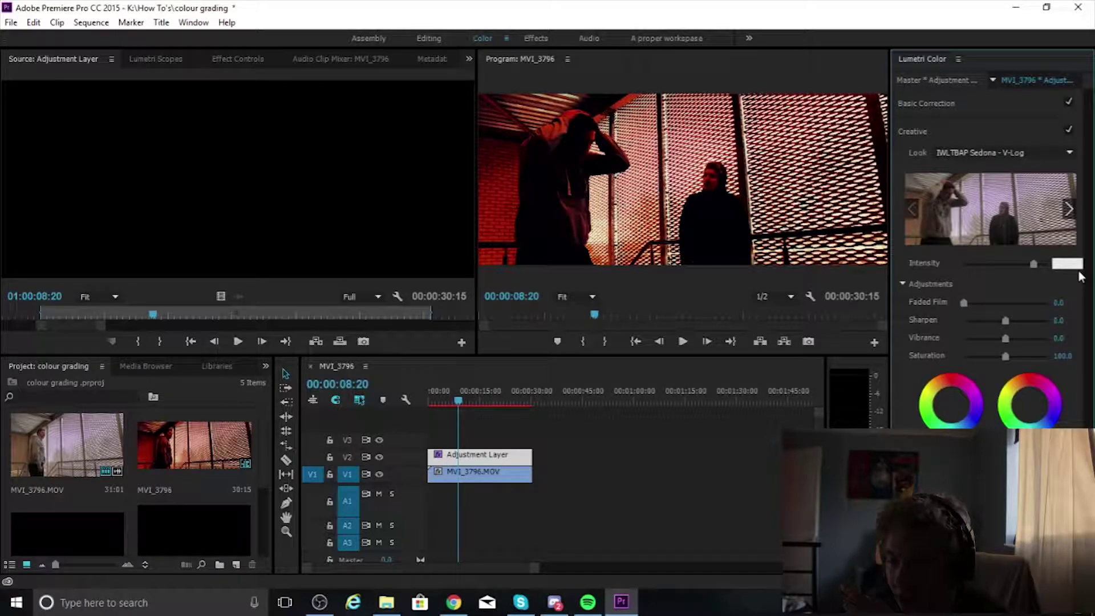
pyautogui.write('40')
pyautogui.press('Return')
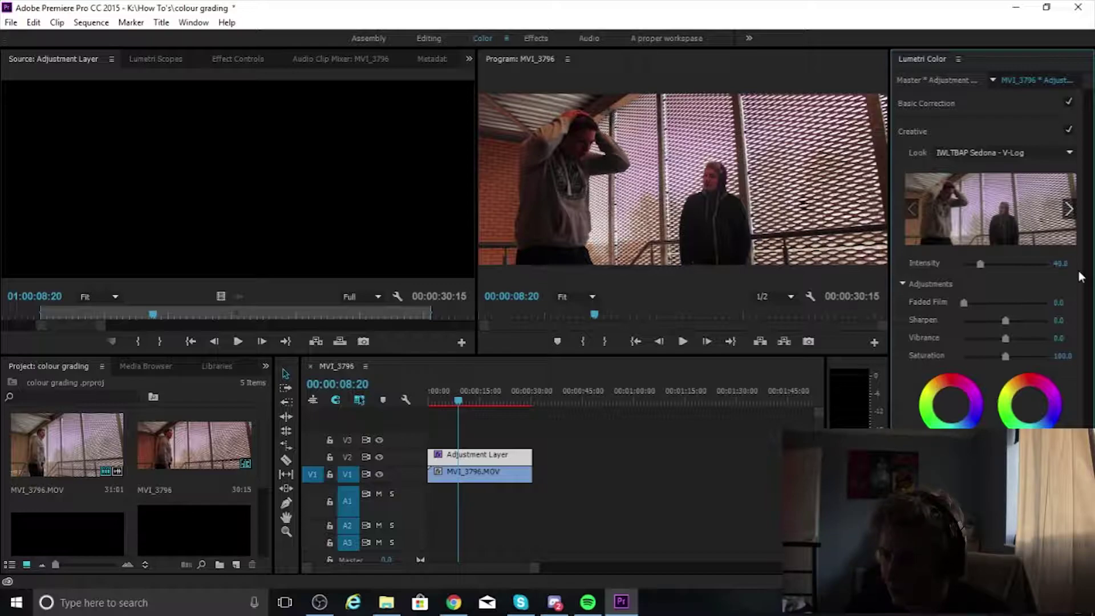
# Scrub through the first ten seconds of the sequence to review the graded footage
pyautogui.click(451, 400)
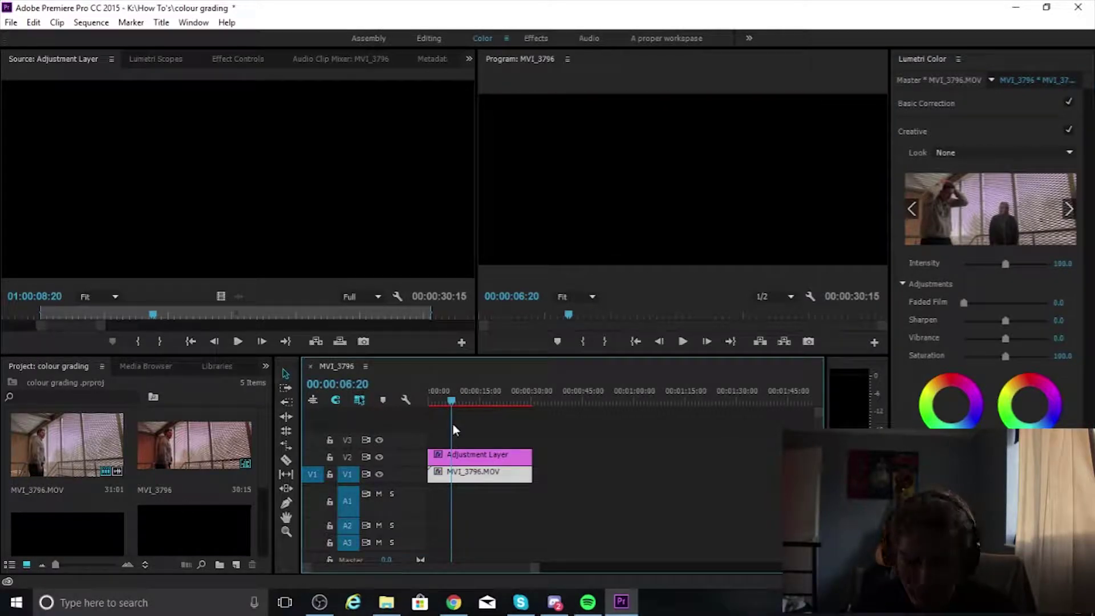
pyautogui.moveTo(454, 426)
pyautogui.mouseDown()
pyautogui.moveTo(442, 421)
pyautogui.moveTo(460, 415)
pyautogui.mouseUp()
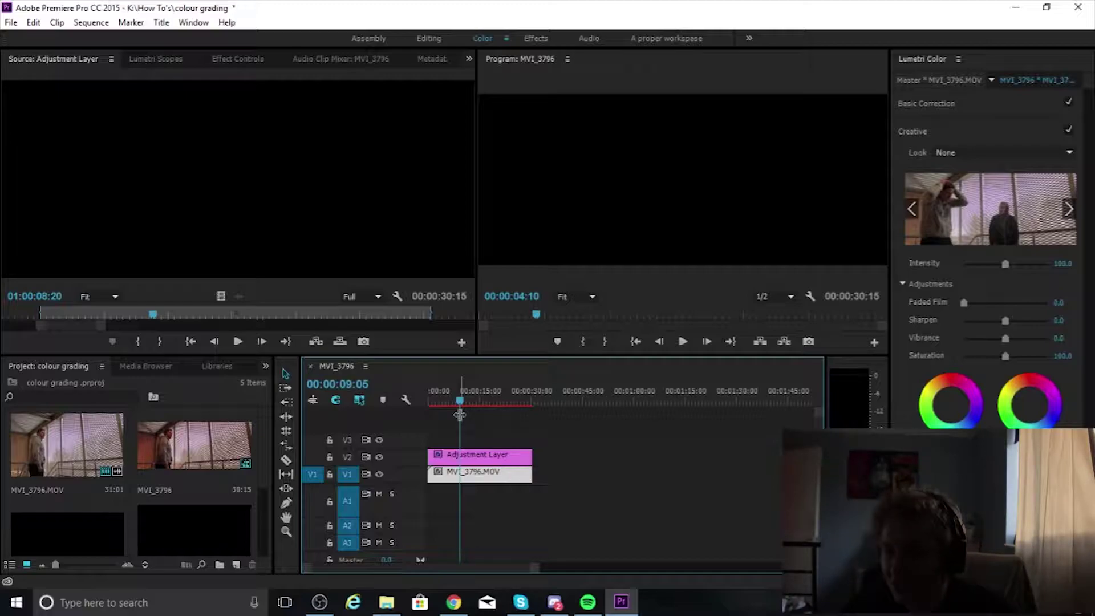
pyautogui.moveTo(459, 414); pyautogui.dragTo(436, 403)
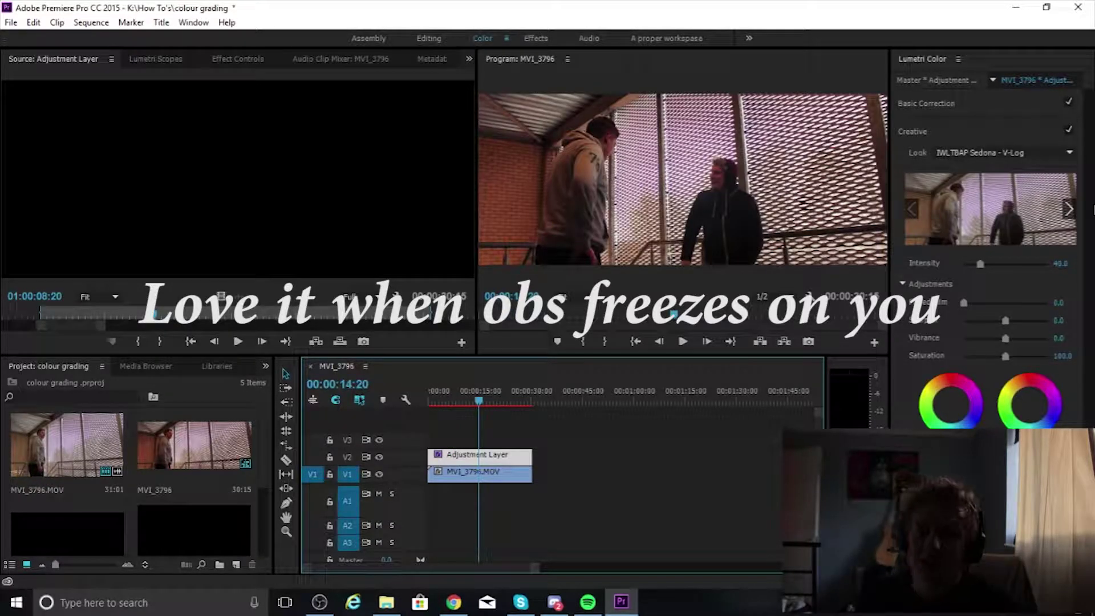
pyautogui.click(1063, 301)
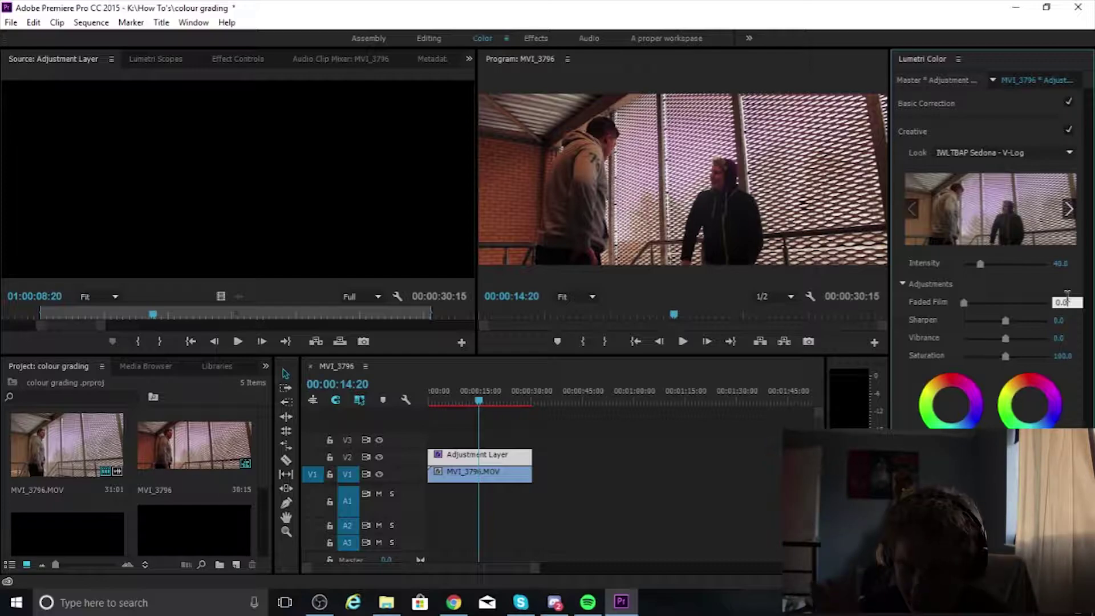
pyautogui.press('Return')
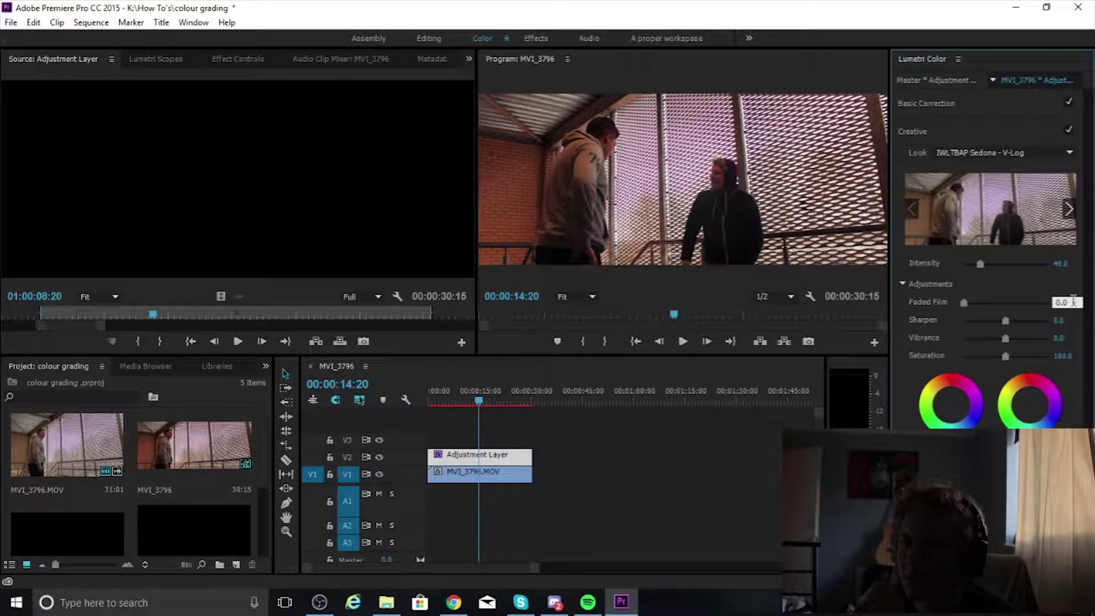
pyautogui.press('BackSpace')
pyautogui.press('BackSpace')
pyautogui.press('BackSpace')
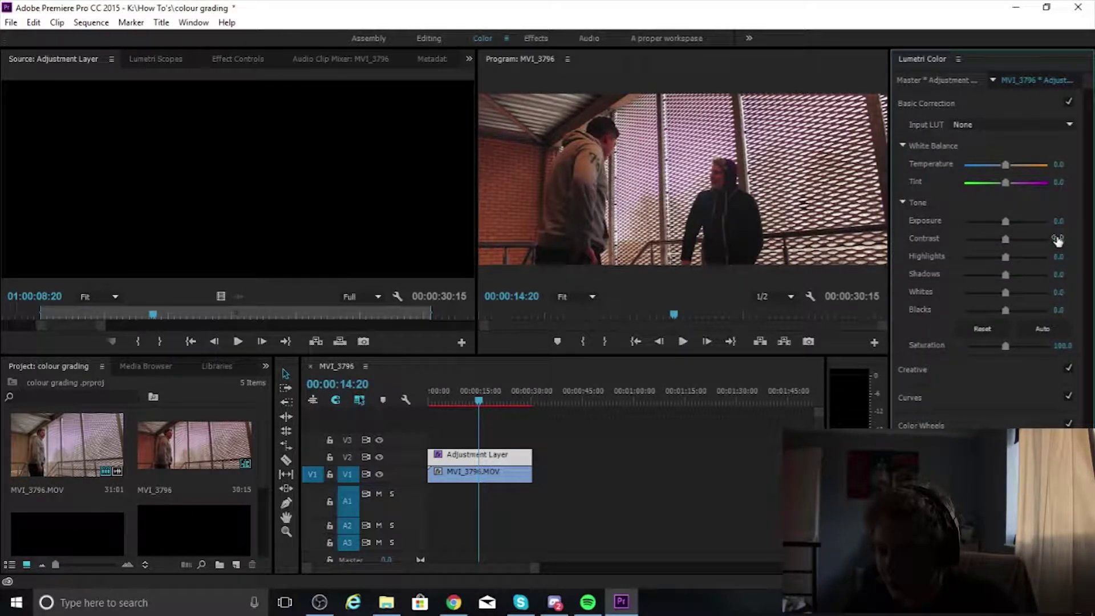
pyautogui.click(1058, 240)
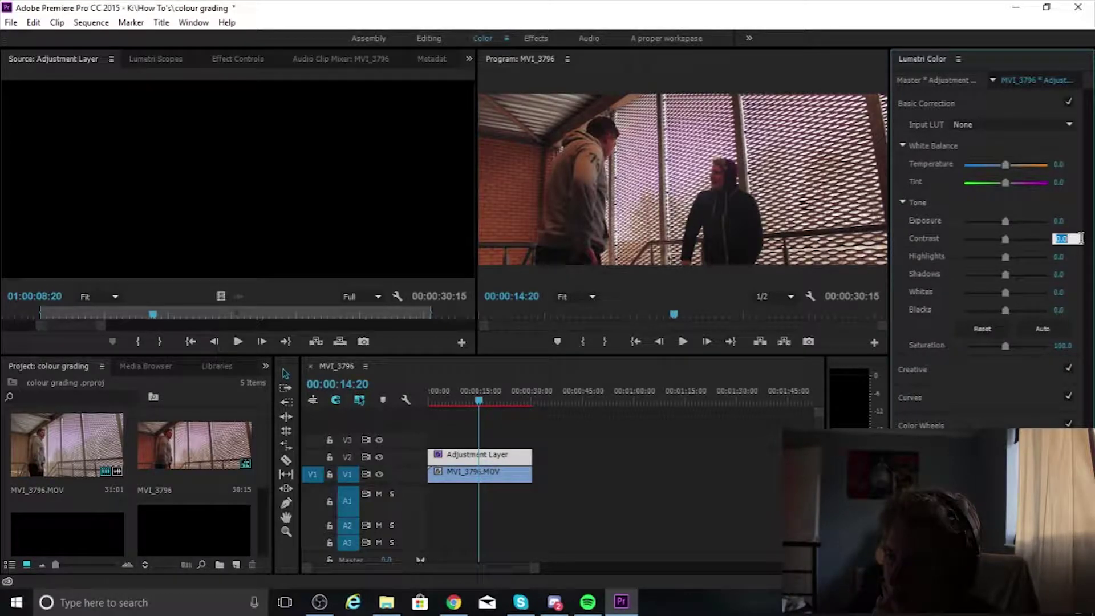
pyautogui.click(1022, 132)
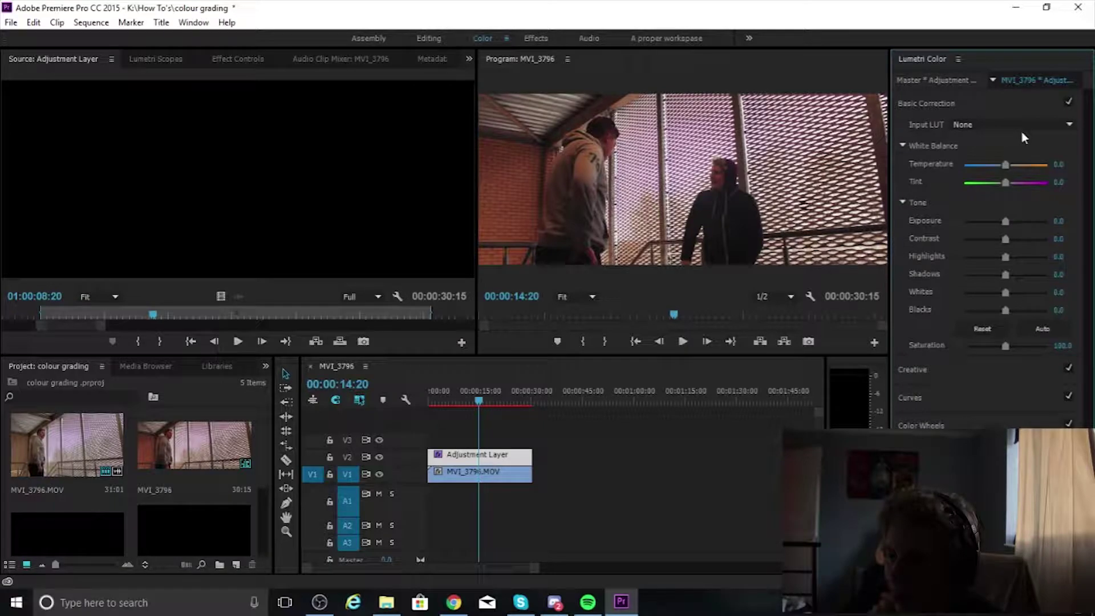
# Set the adjustment layer's white balance temperature to -25
pyautogui.click(1079, 162)
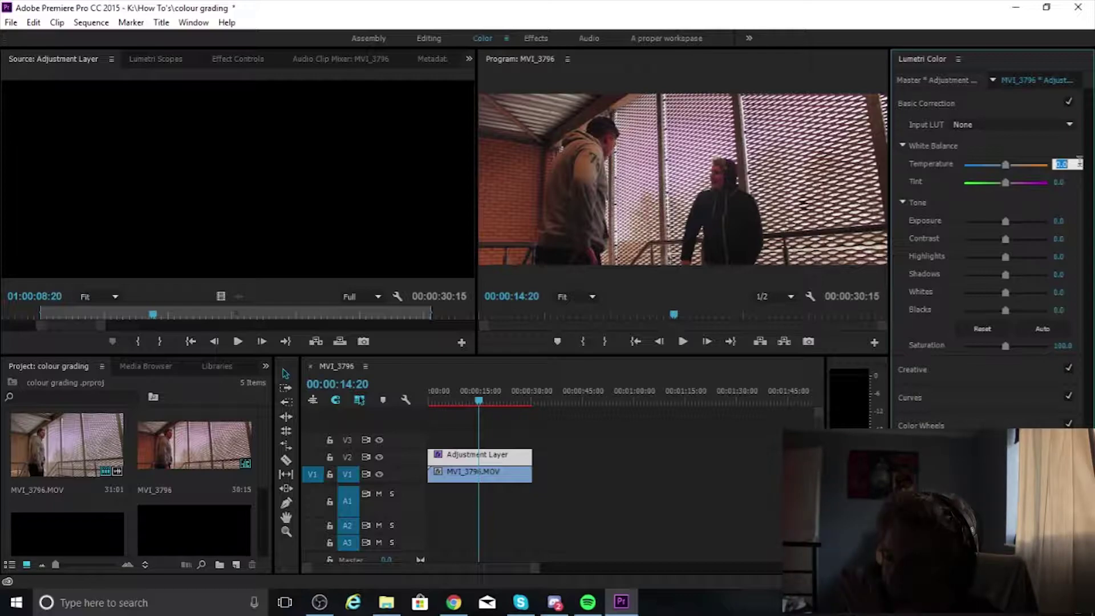
pyautogui.write('-25')
pyautogui.press('Return')
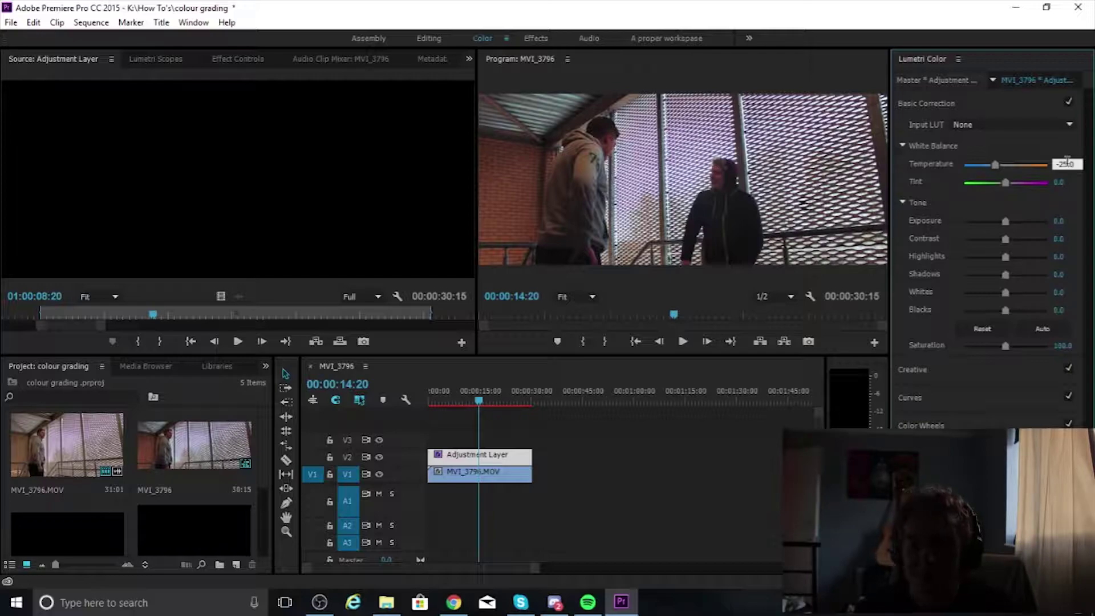
# Try a white balance temperature of 10 on the adjustment layer and return it to -25
pyautogui.write('10')
pyautogui.press('Return')
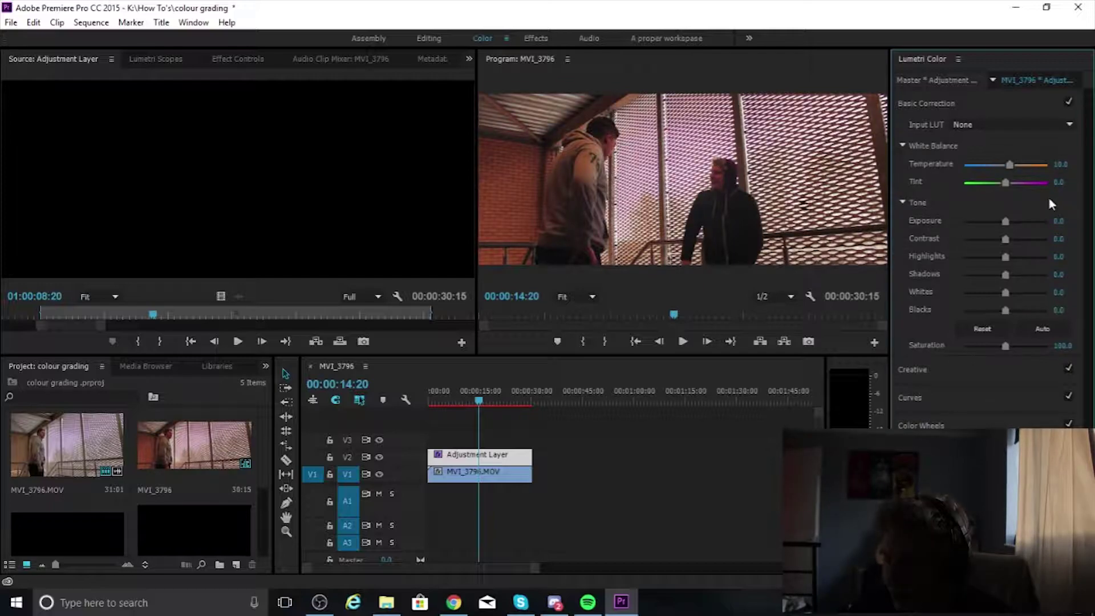
pyautogui.click(1066, 164)
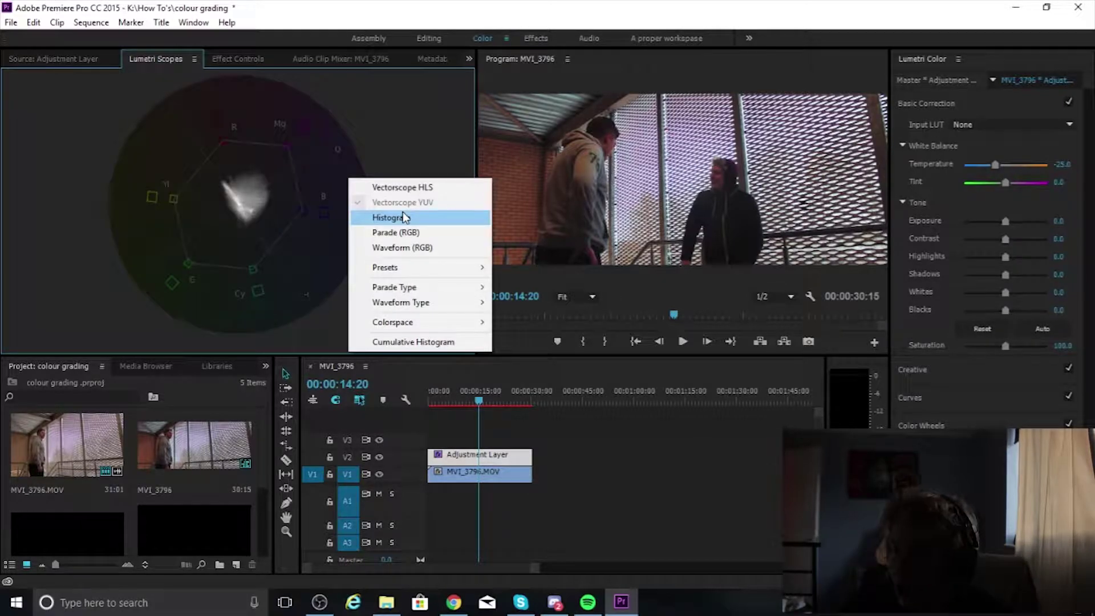
# Show the Vectorscope HLS, Histogram and Parade (RGB) scopes alongside the Vectorscope YUV in the Lumetri Scopes
pyautogui.click(455, 254)
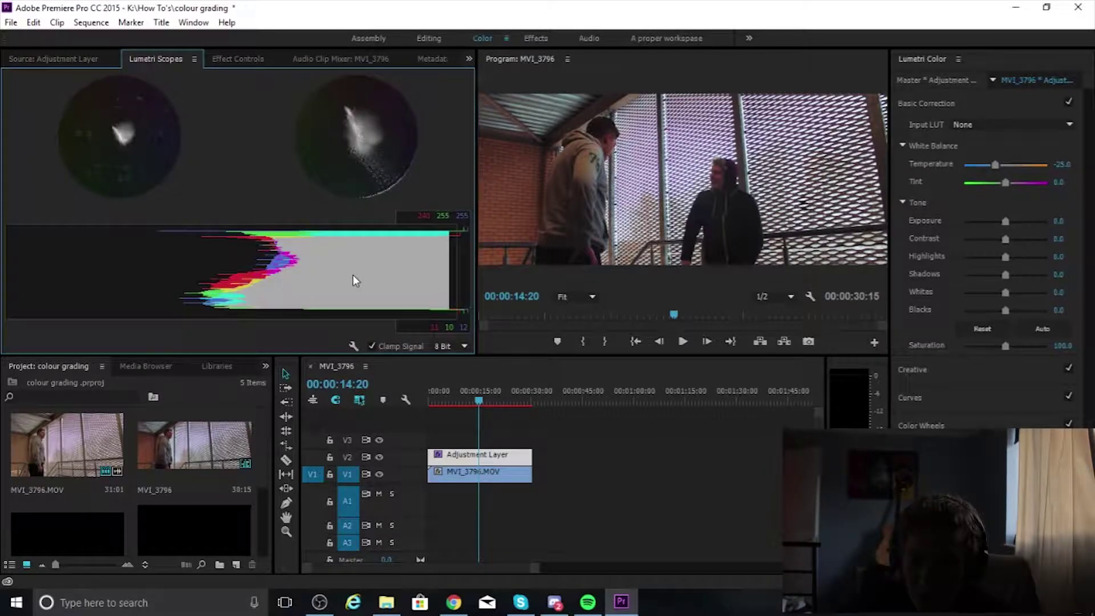
pyautogui.rightClick(353, 276)
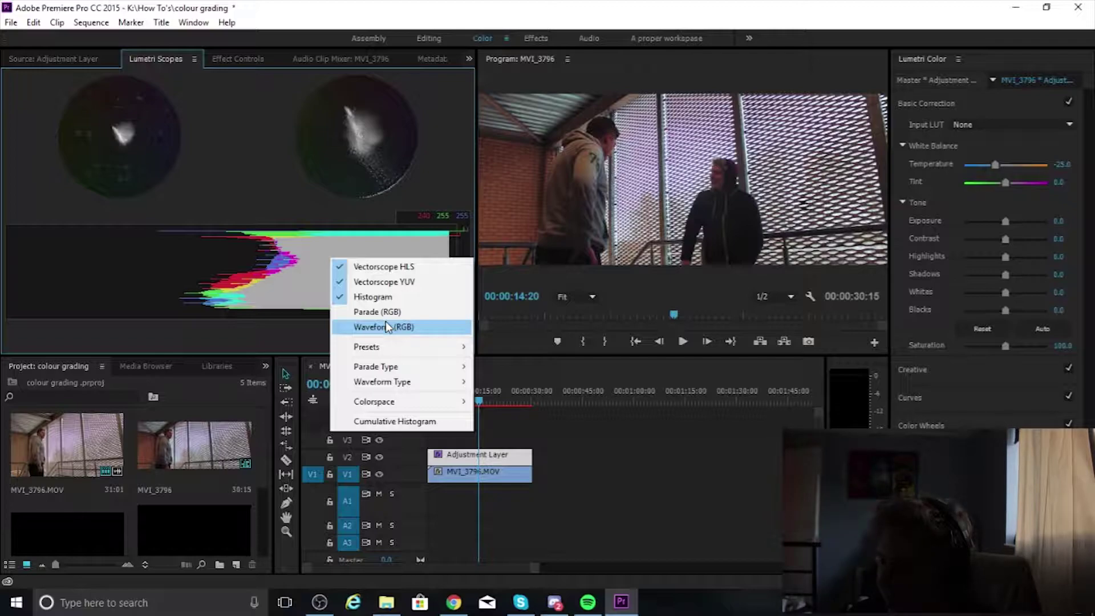
pyautogui.click(386, 326)
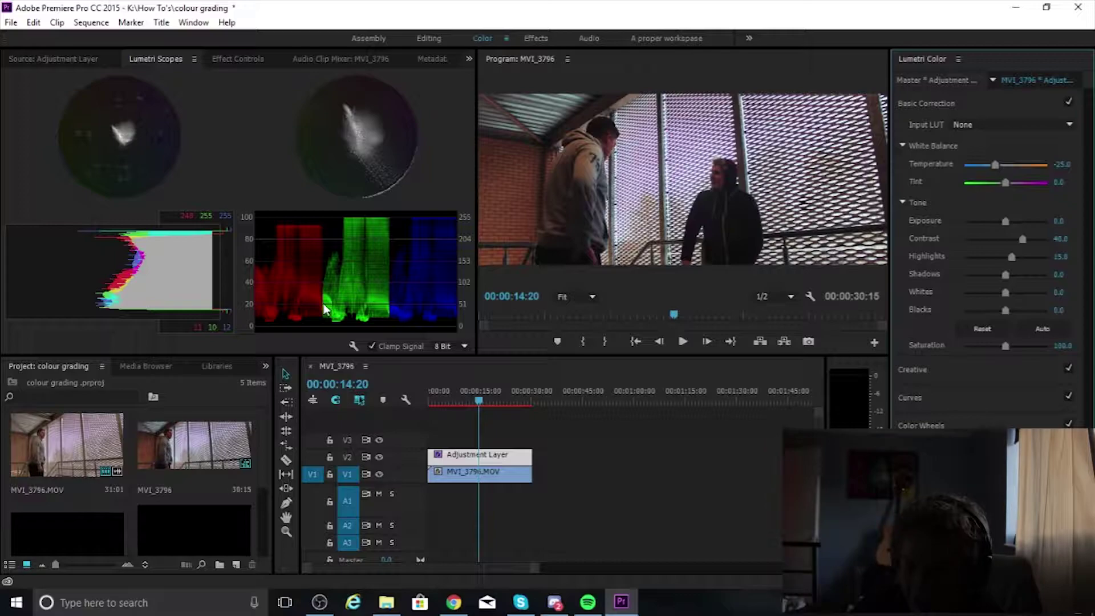
pyautogui.click(324, 135)
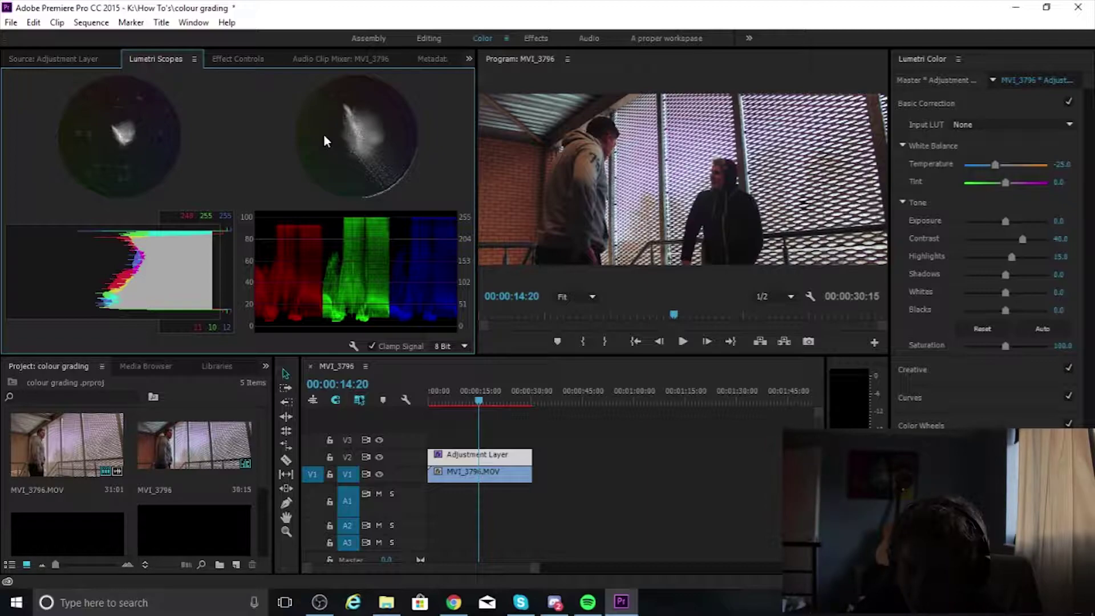
# Set the adjustment layer's shadows to 10, whites to 15, blacks to -20 and saturation to 115 in the basic correction
pyautogui.click(1061, 275)
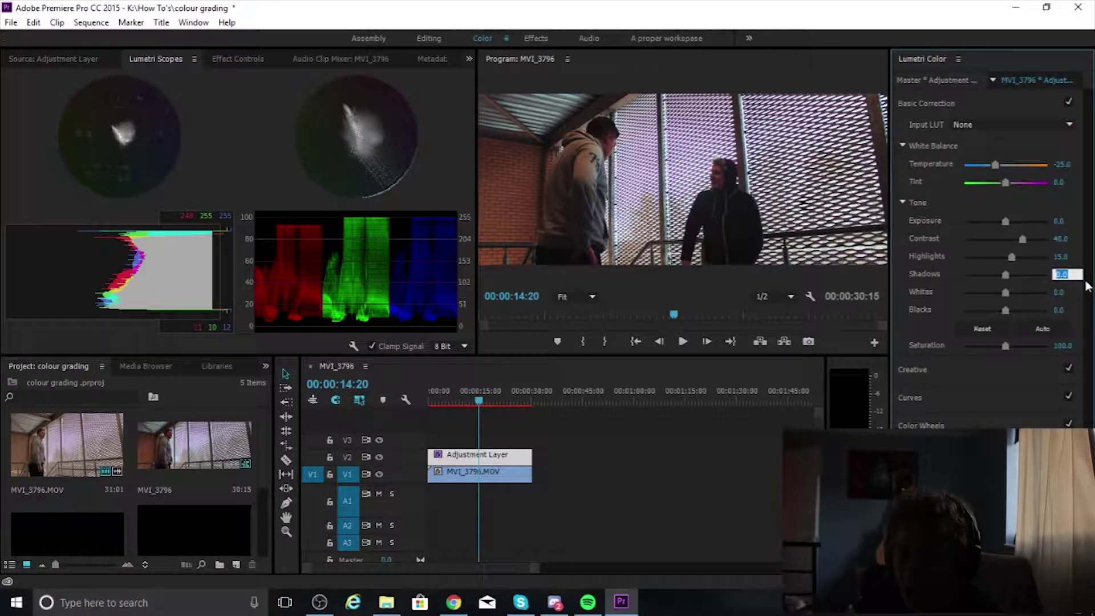
pyautogui.write('20')
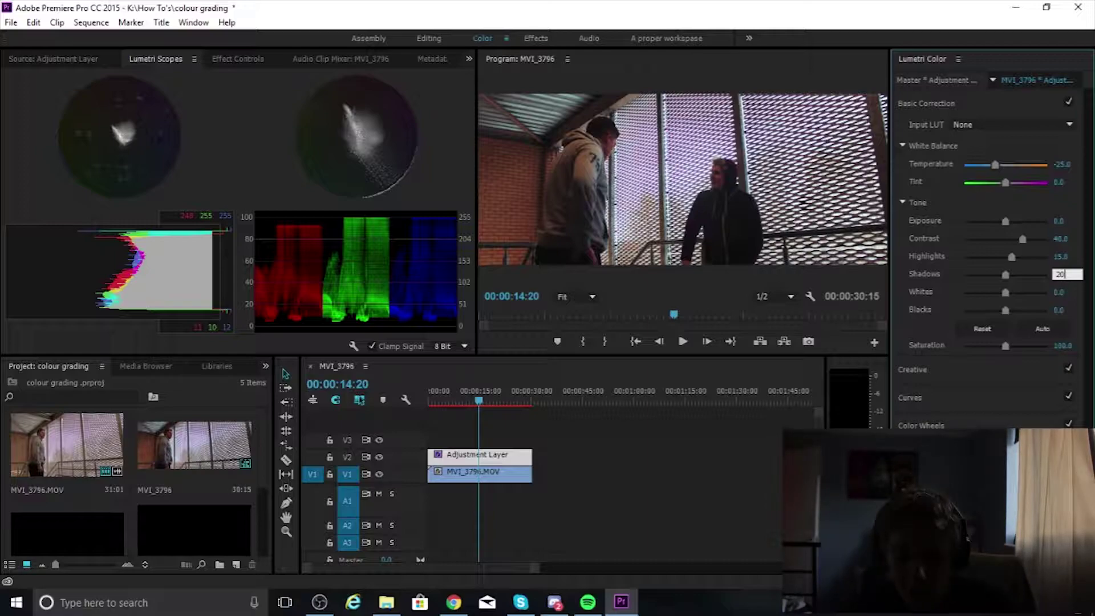
pyautogui.press('BackSpace')
pyautogui.press('BackSpace')
pyautogui.write('10')
pyautogui.press('Tab')
pyautogui.write('15')
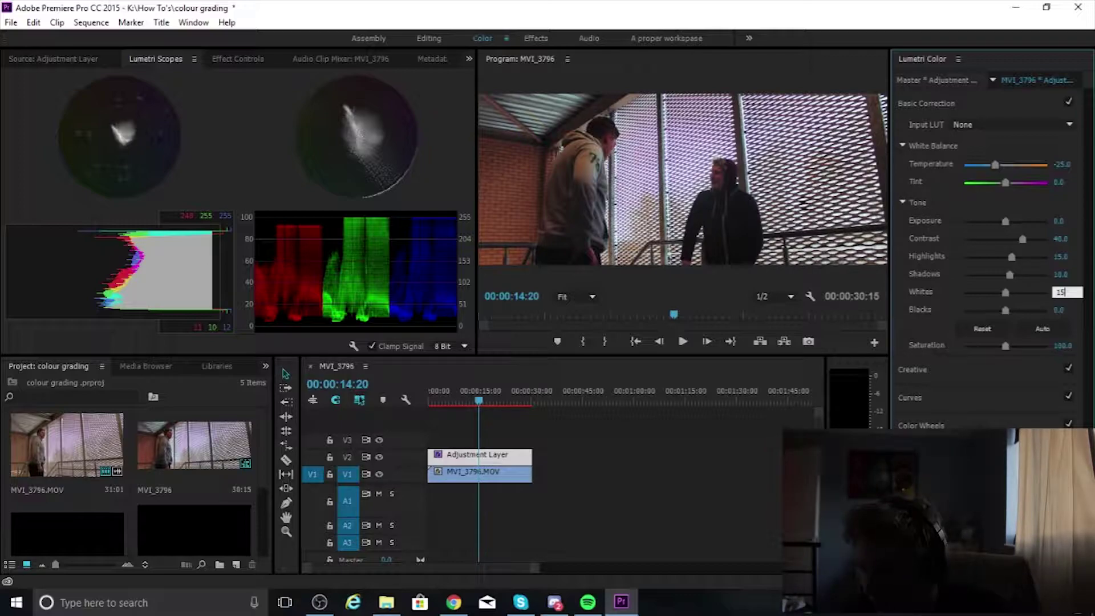
pyautogui.press('Tab')
pyautogui.write('-20')
pyautogui.press('Return')
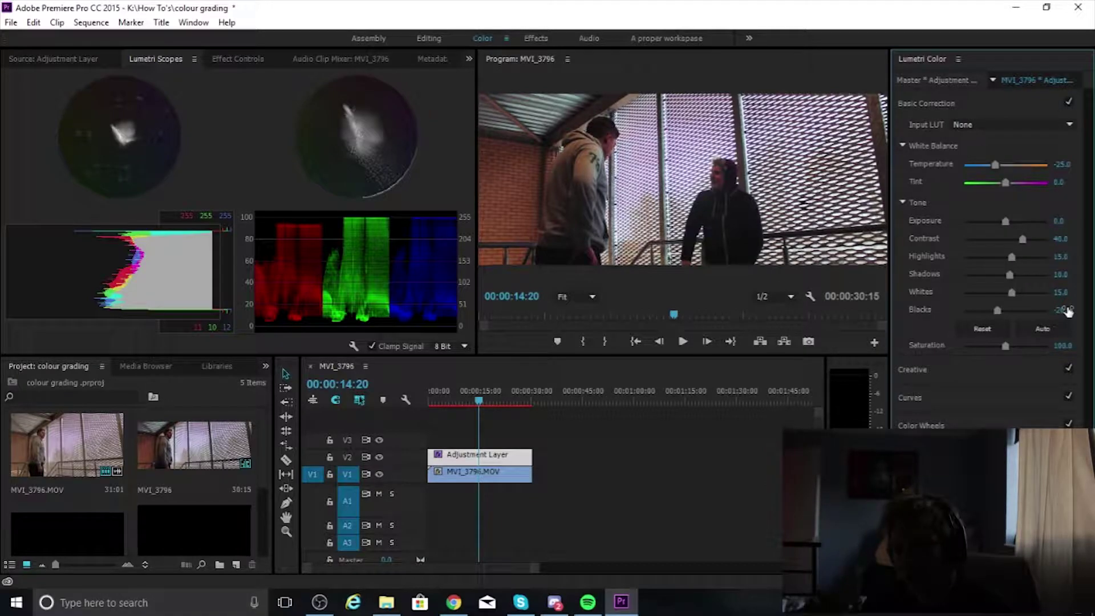
pyautogui.click(1068, 344)
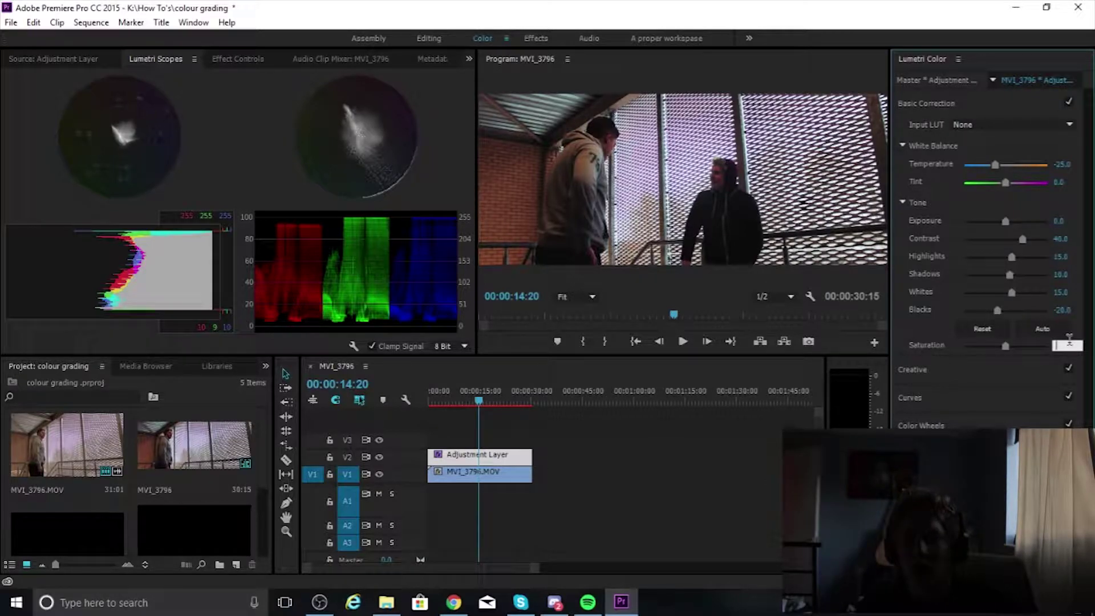
pyautogui.write('115')
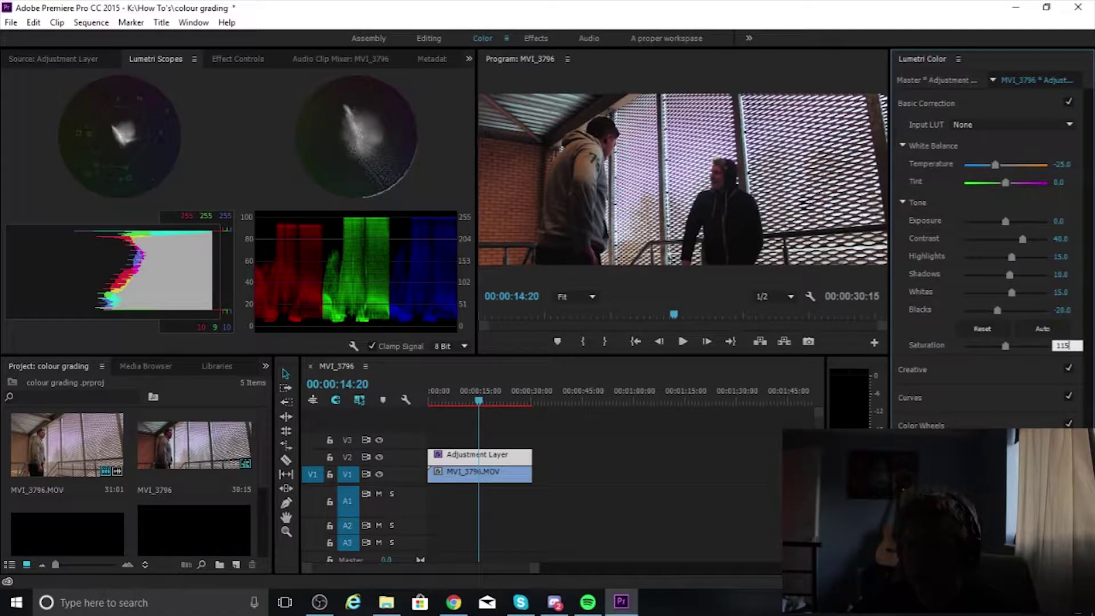
# Try a slight dip in the dark end of the adjustment layer's RGB curve and restore the straight line
pyautogui.click(909, 398)
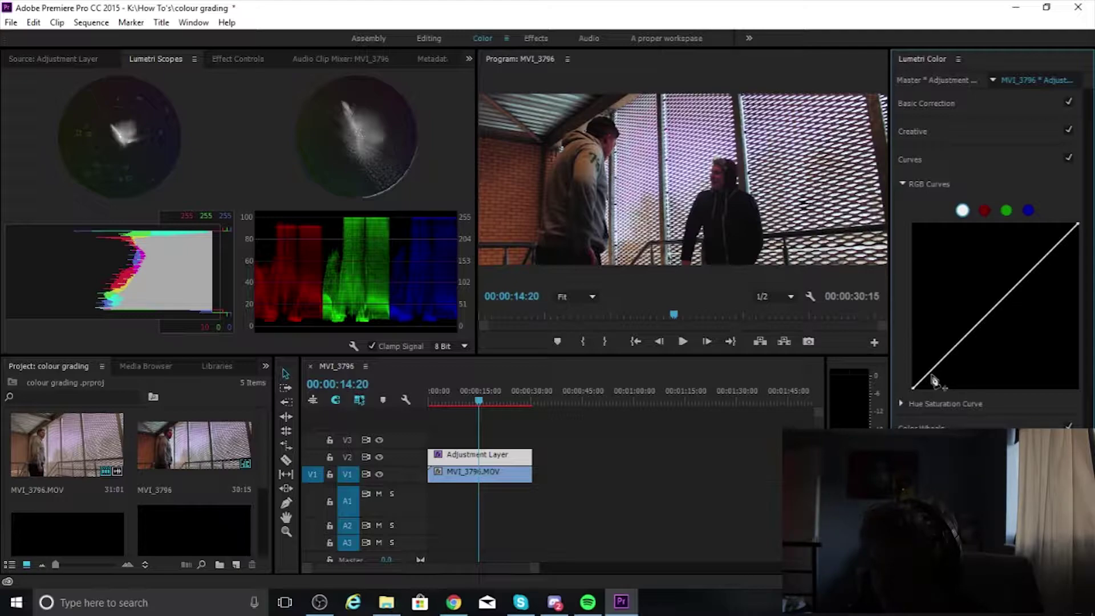
pyautogui.moveTo(932, 376); pyautogui.dragTo(934, 371)
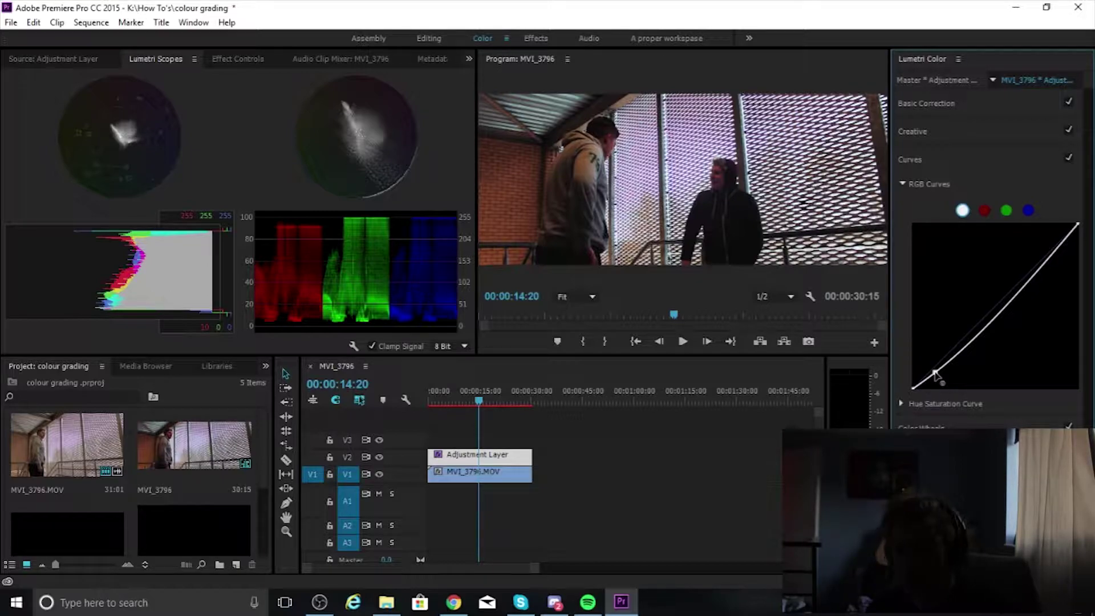
pyautogui.doubleClick(935, 374)
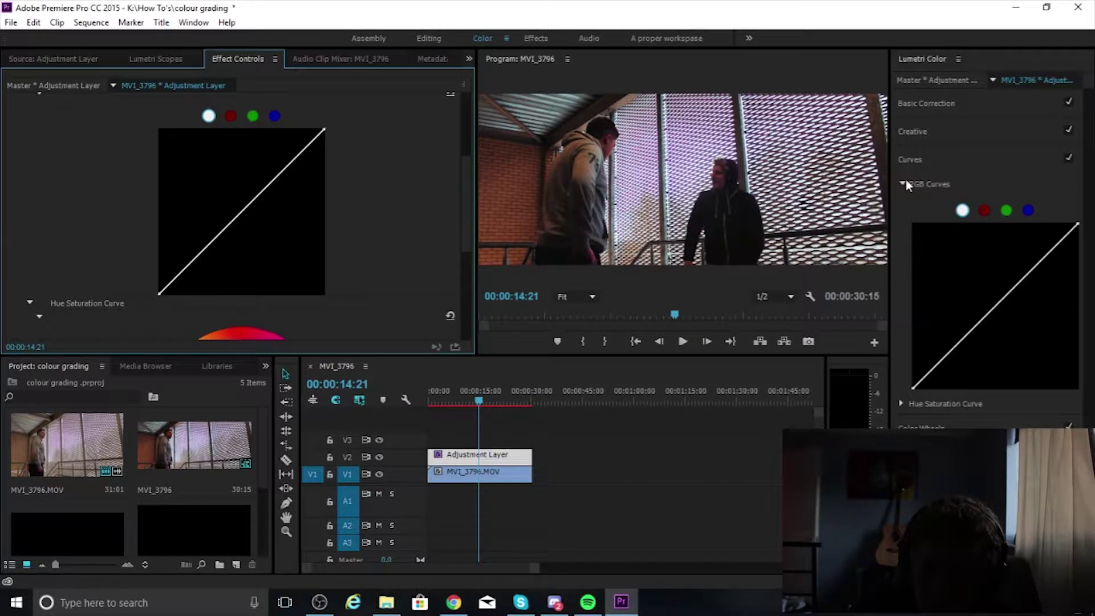
pyautogui.click(905, 182)
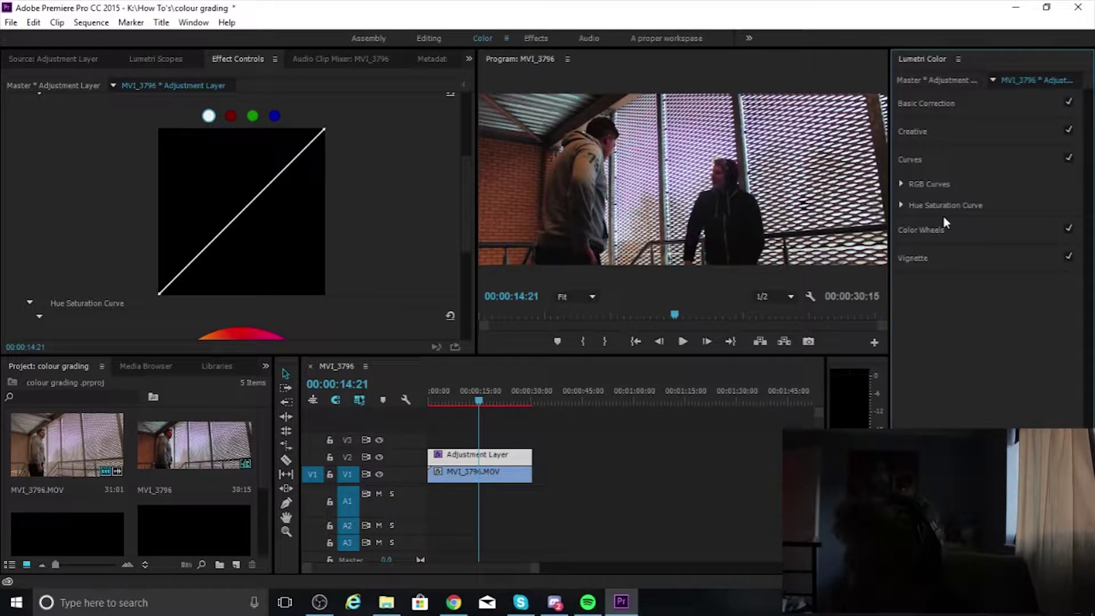
# Tint the adjustment layer's shadows toward teal and midtones slightly toward red-orange with the color wheels, and bring up the Lumetri Scopes
pyautogui.click(945, 225)
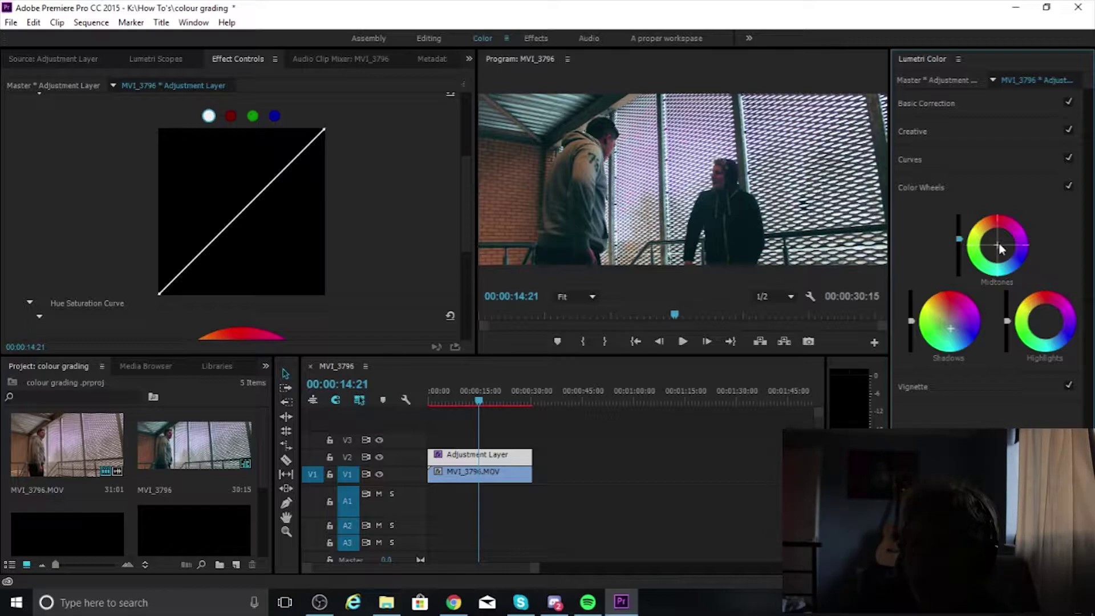
pyautogui.click(155, 58)
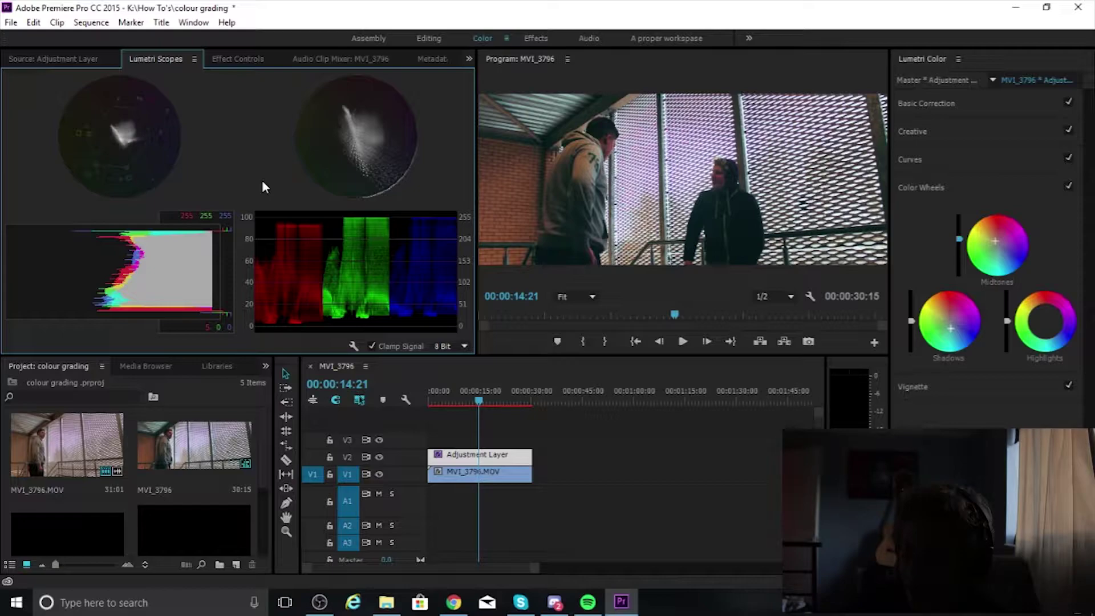